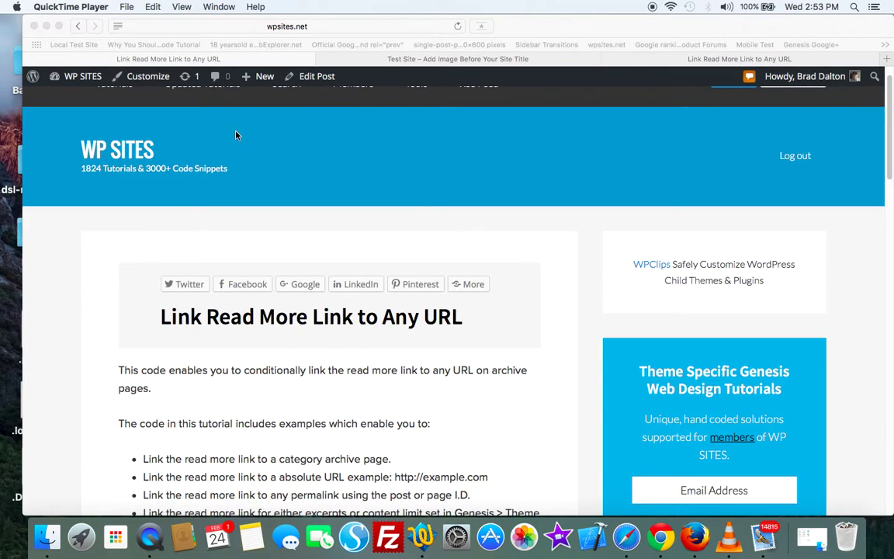
Step: Bring Safari forward and show the local.dev post with its custom read more link
left_click(246, 147)
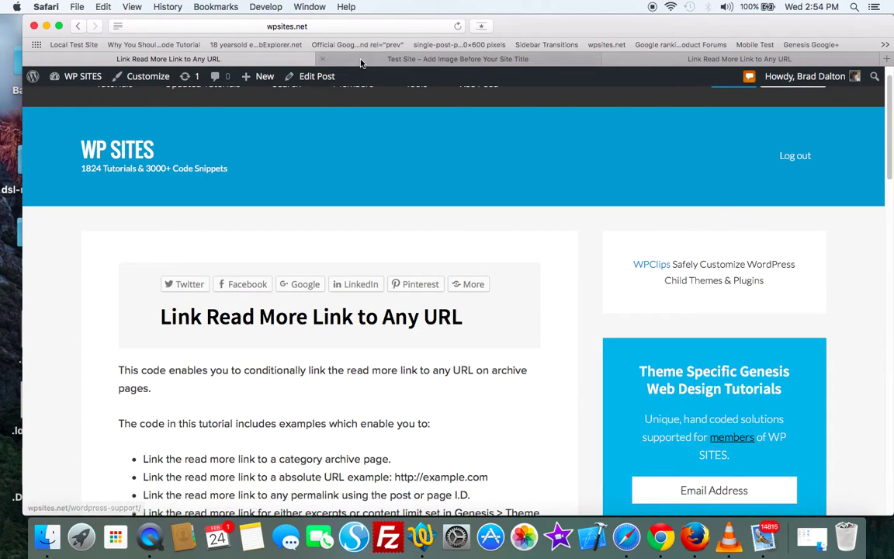
scroll(380, 140, "down", 2)
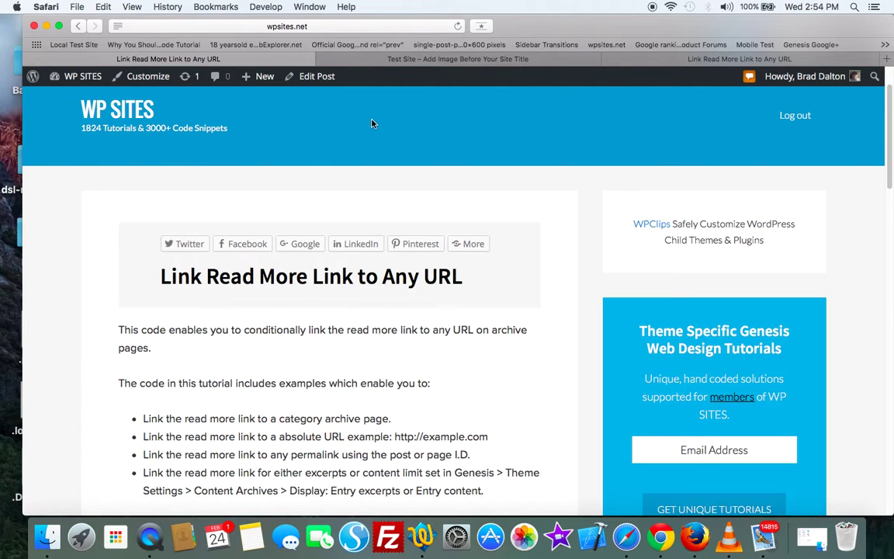
left_click(458, 59)
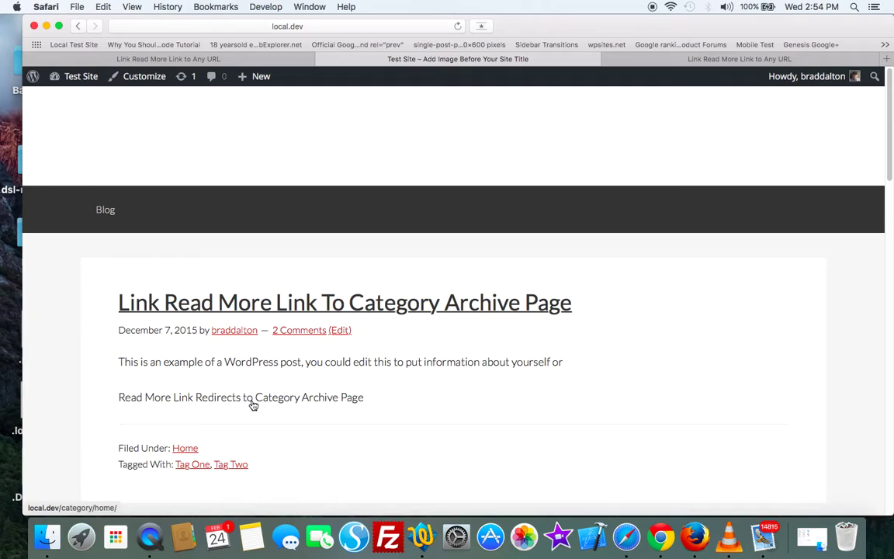
Step: Follow the custom Read More link, return to the post, then open the Home category archive
left_click(252, 404)
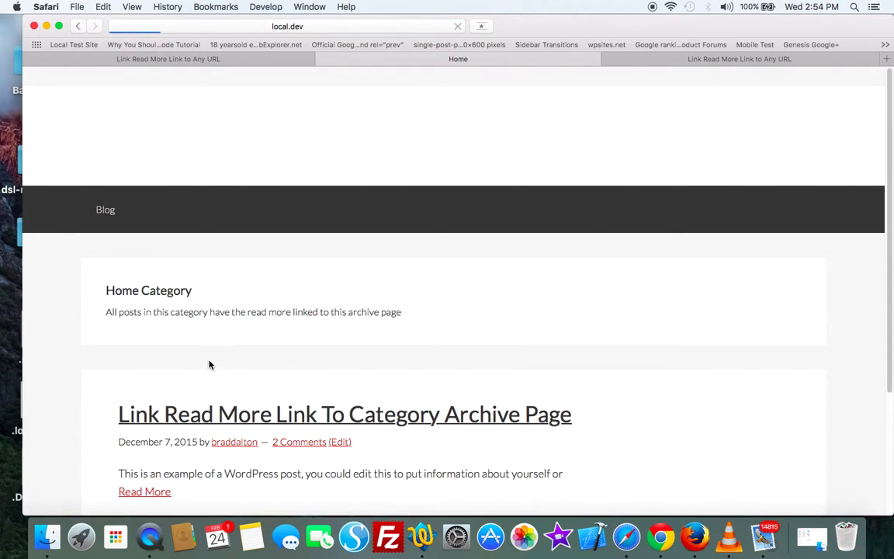
scroll(787, 332, "down", 5)
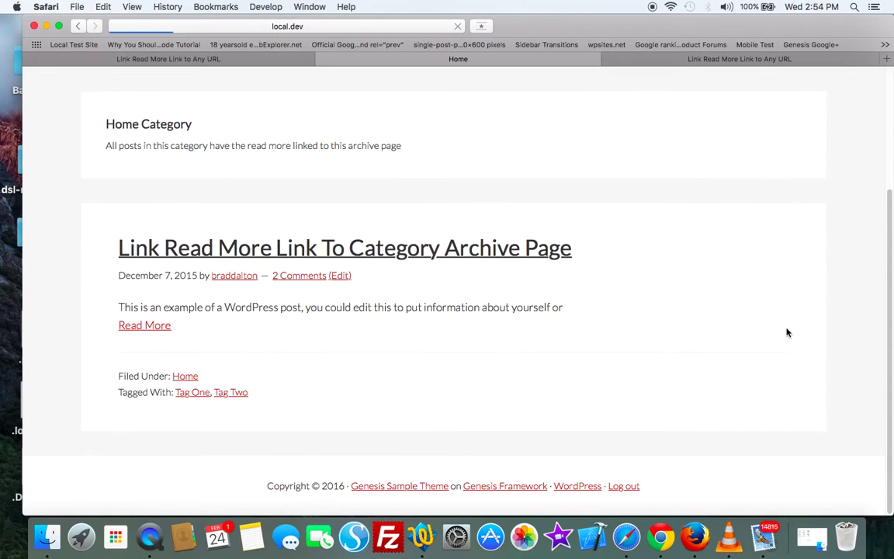
scroll(788, 332, "up", 5)
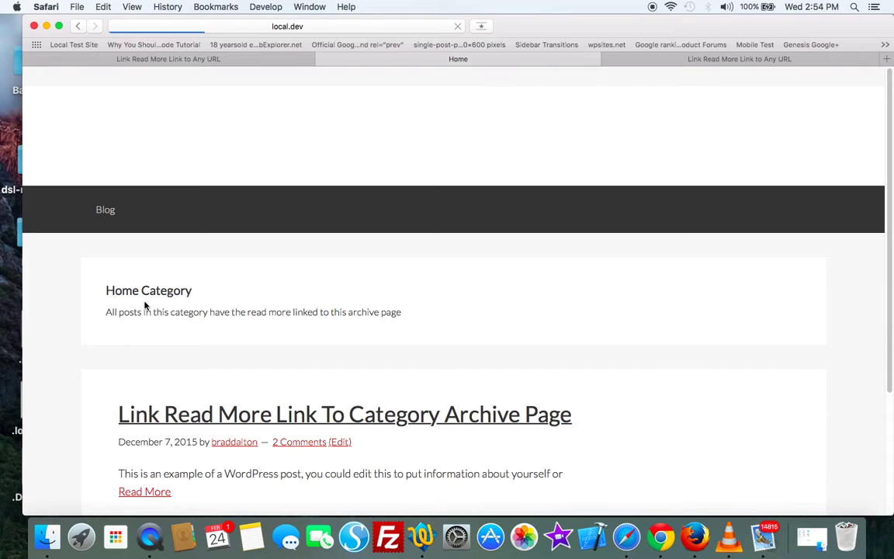
left_click(81, 28)
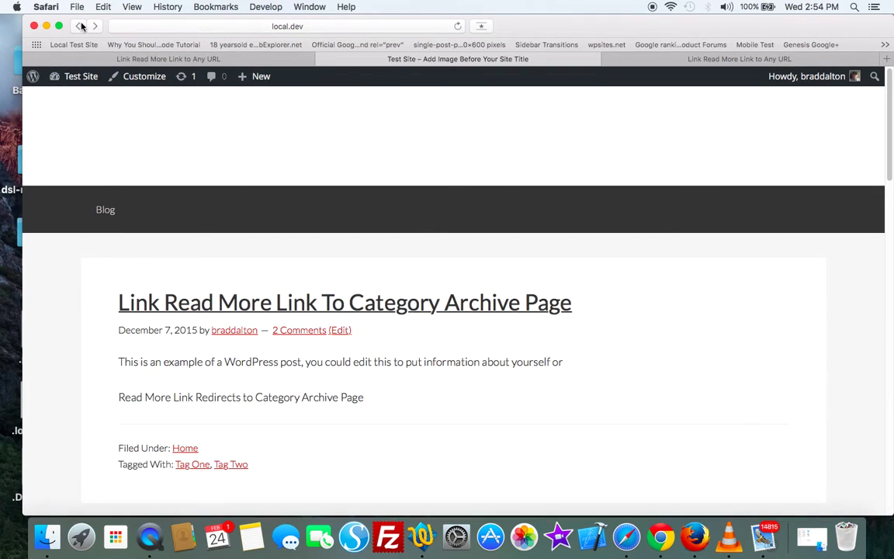
left_click(186, 448)
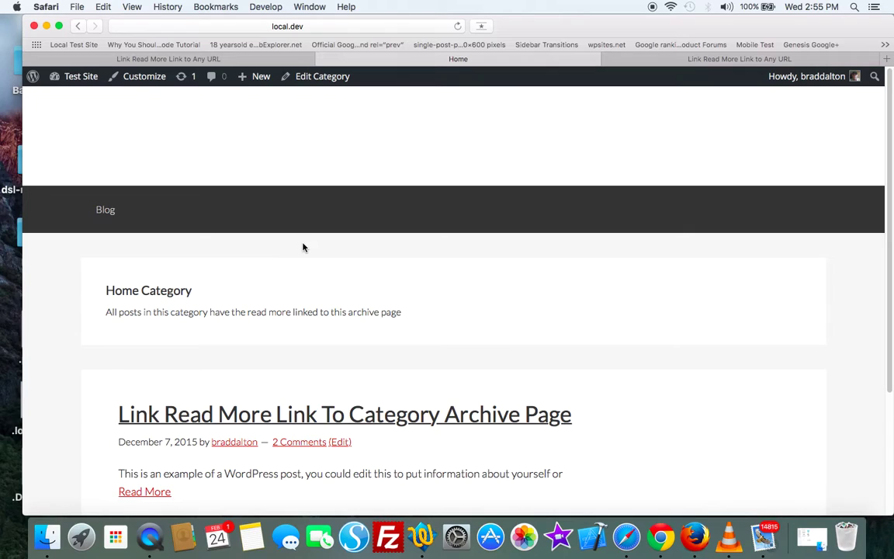
Step: Return to the test site's blog home page via the site title
left_click(129, 138)
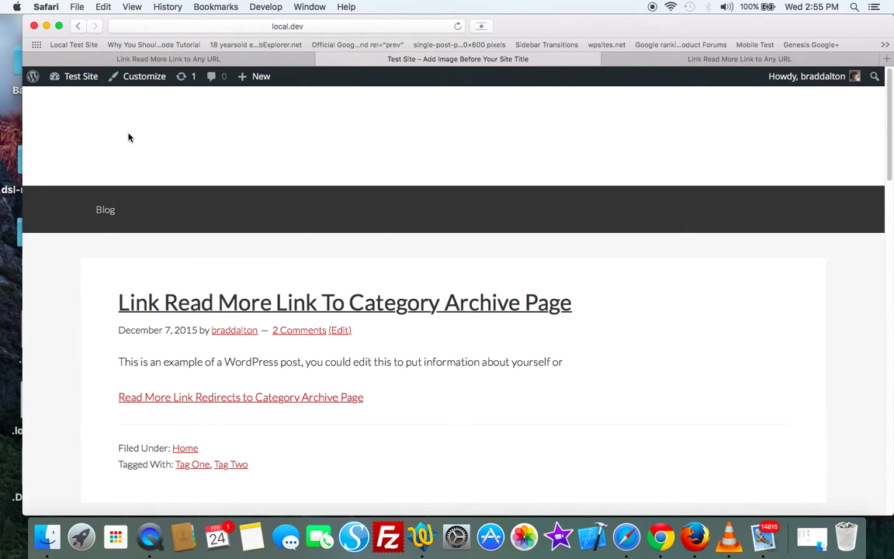
scroll(536, 310, "down", 3)
scroll(536, 375, "down", 2)
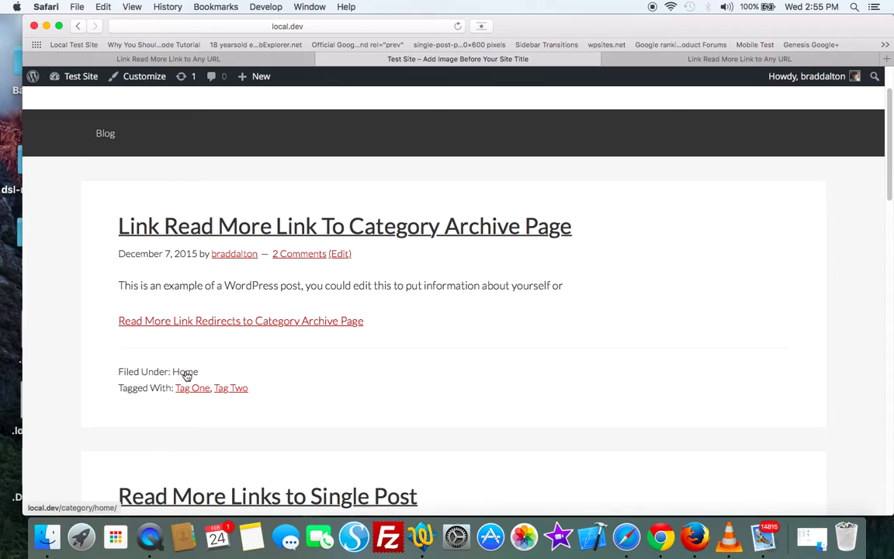
scroll(420, 361, "down", 4)
scroll(420, 360, "down", 2)
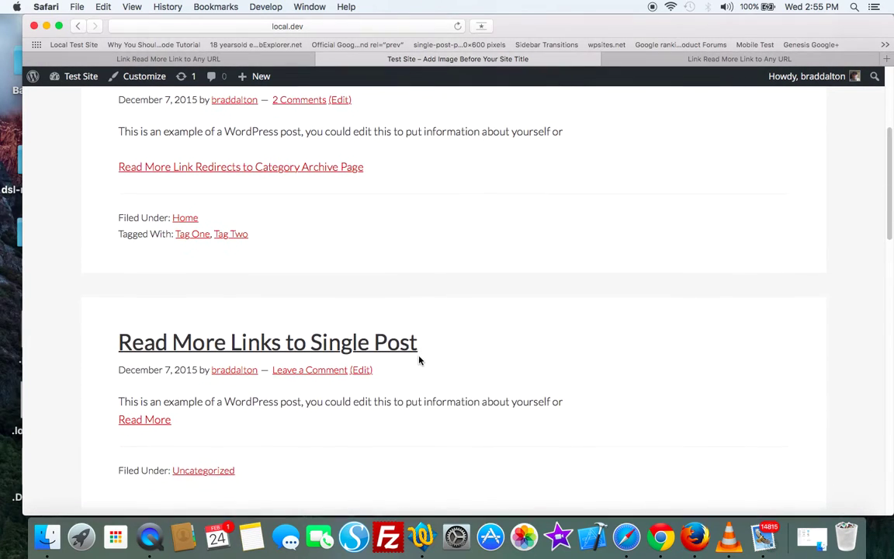
scroll(420, 360, "down", 1)
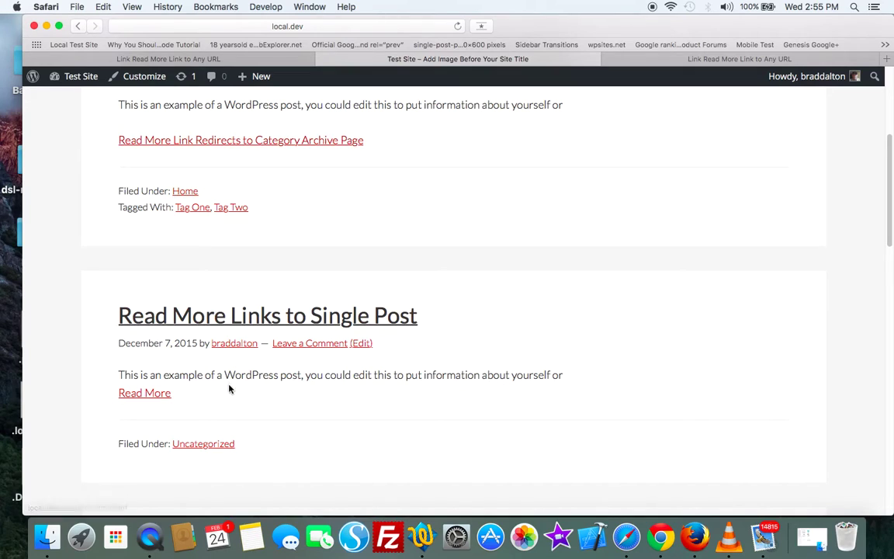
Step: Open 'Read More Links to Single Post' and check its web address
left_click(149, 394)
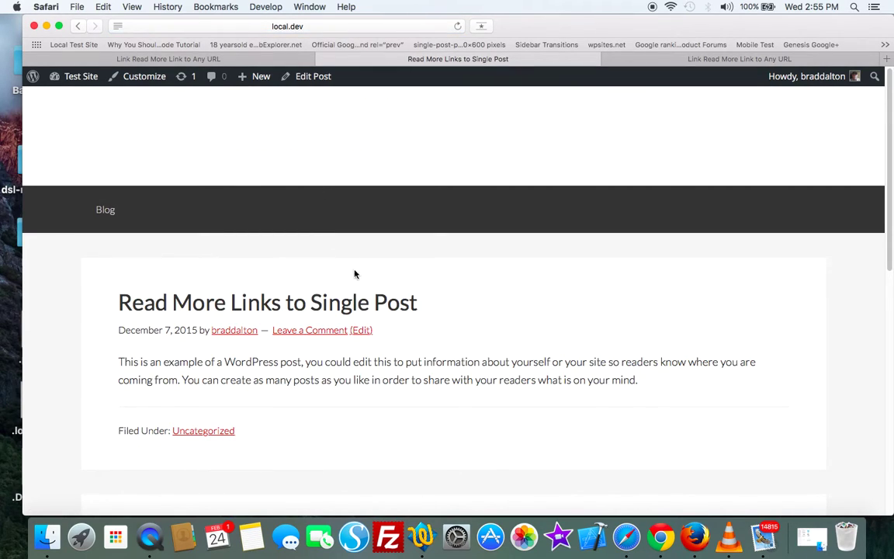
left_click(286, 27)
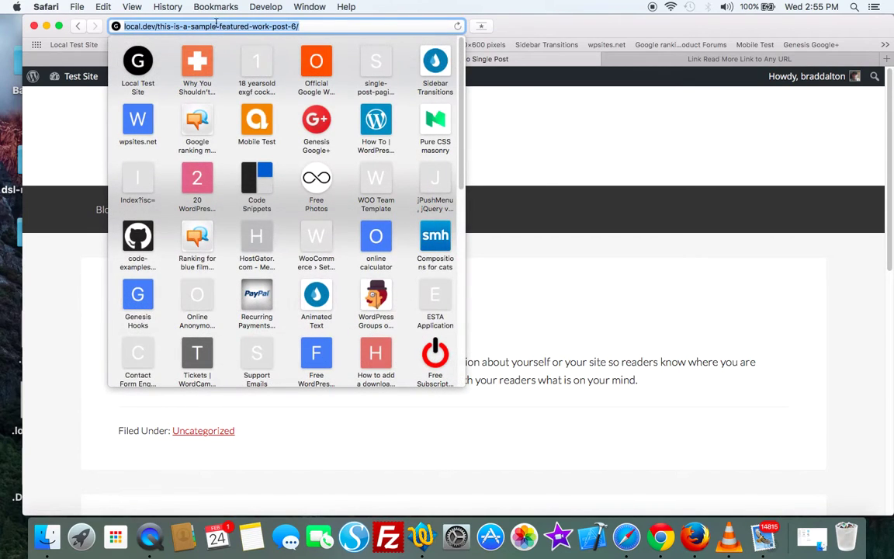
left_click(594, 149)
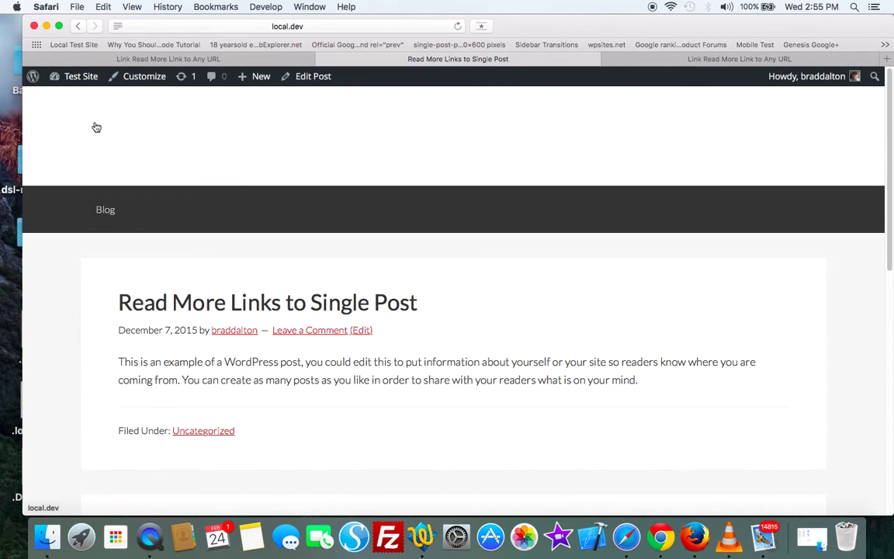
Step: From the home page, follow the custom read more link and check the category archive URL
left_click(168, 59)
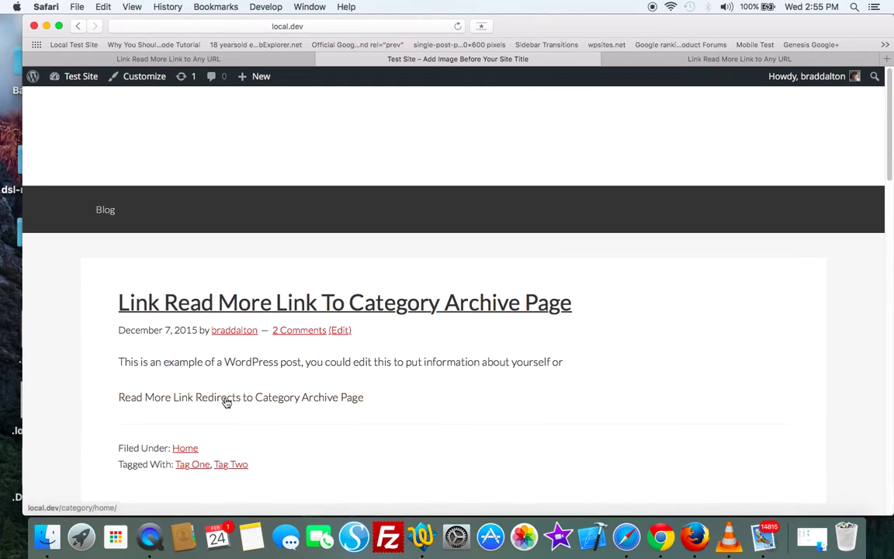
left_click(225, 397)
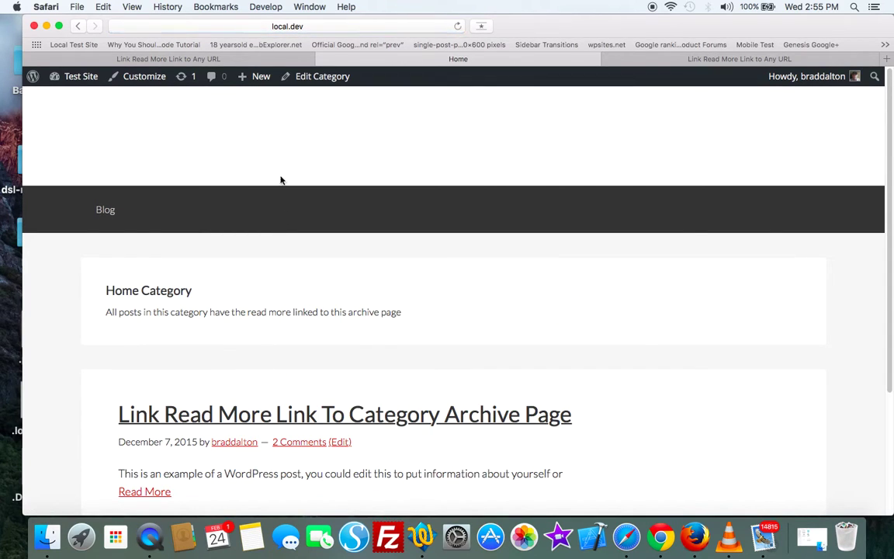
left_click(275, 26)
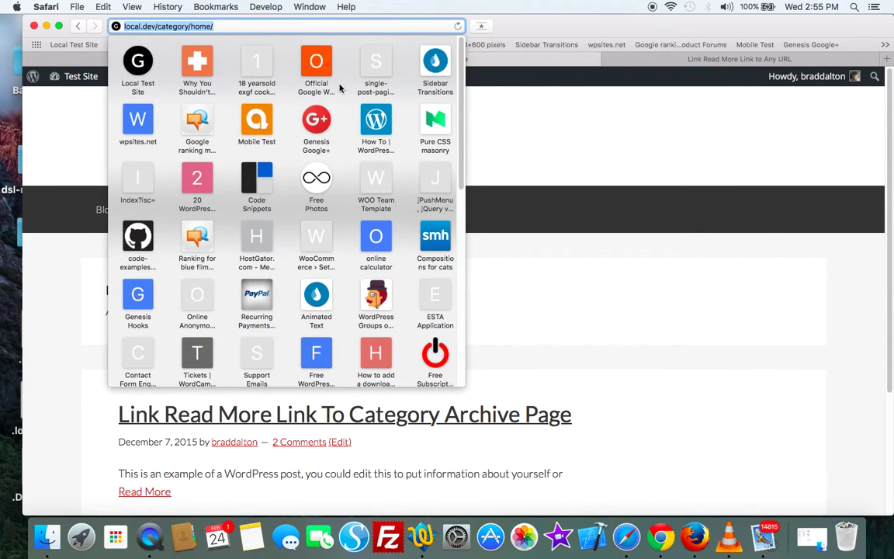
left_click(540, 146)
scroll(454, 287, "down", 3)
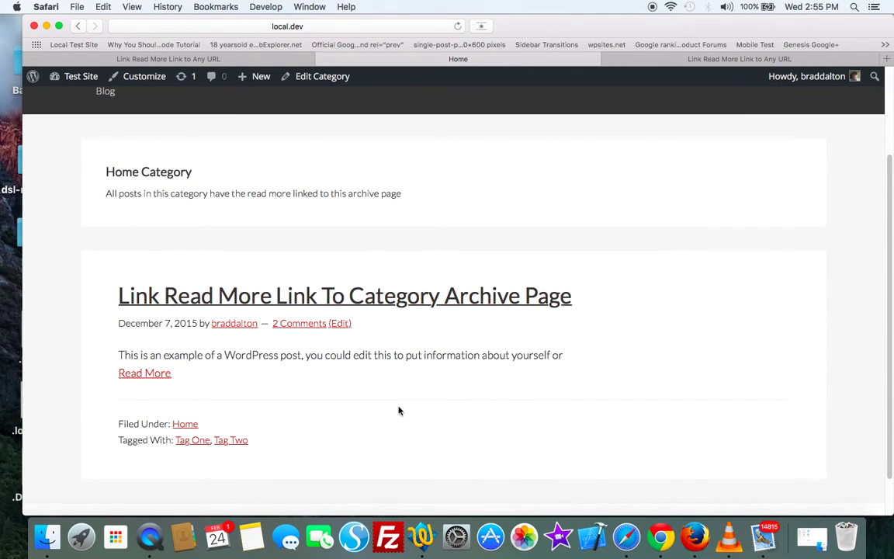
Step: Switch to the wpsites.net 'Link Read More Link to Any URL' tutorial page
left_click(270, 62)
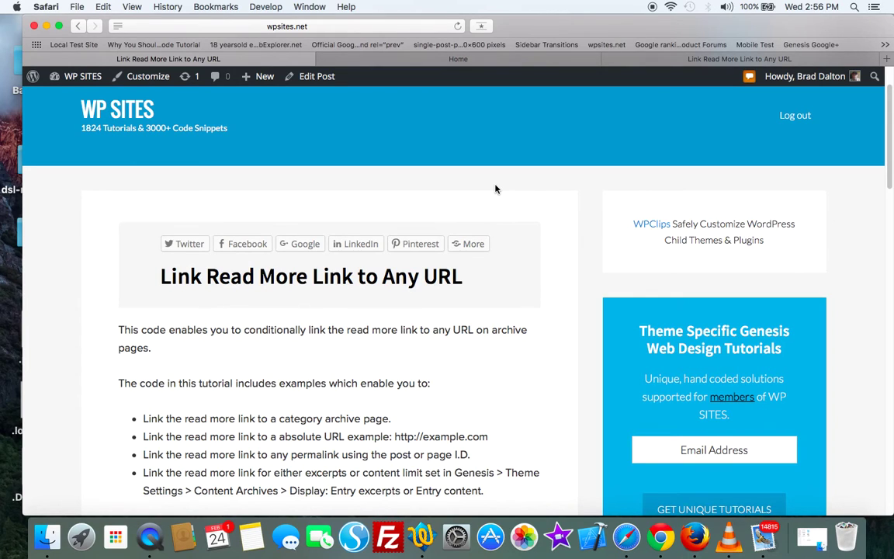
scroll(497, 189, "up", 3)
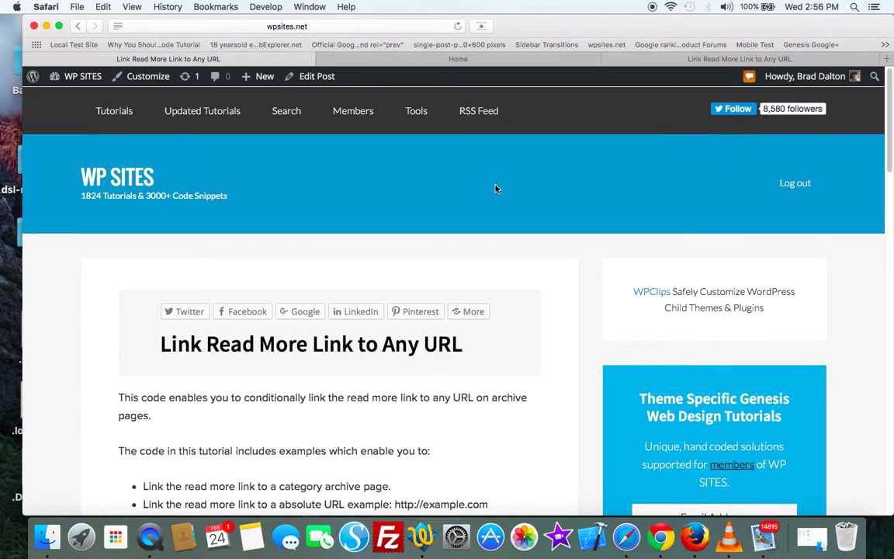